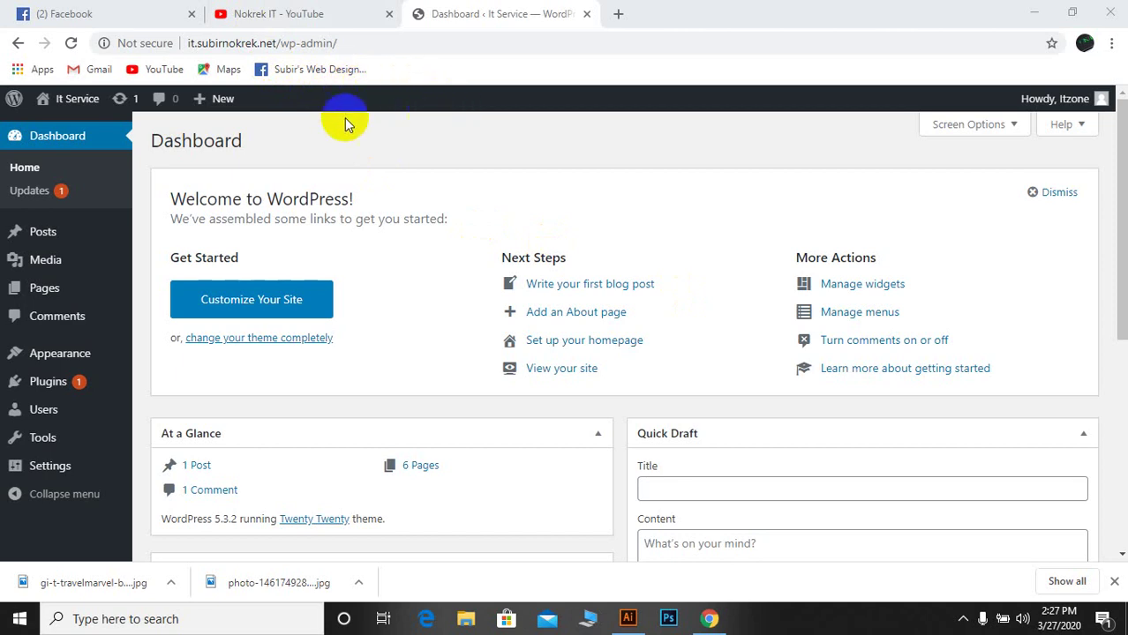
# Open the live It Service homepage in a new tab and scroll through it
pyautogui.click(110, 121)
pyautogui.middleClick(71, 126)
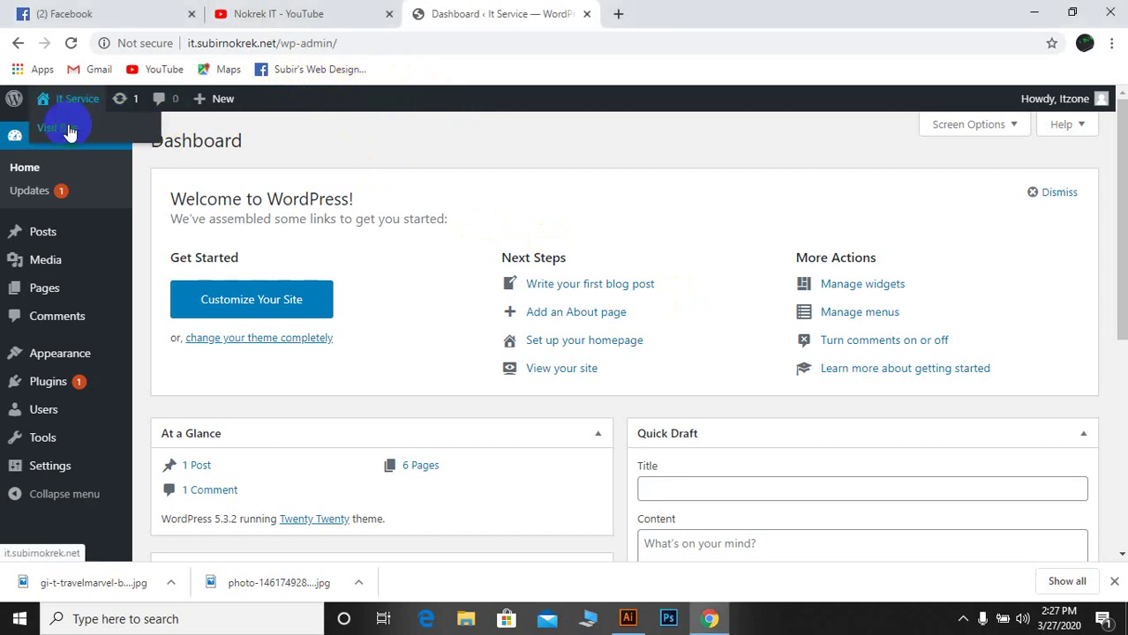
pyautogui.click(653, 14)
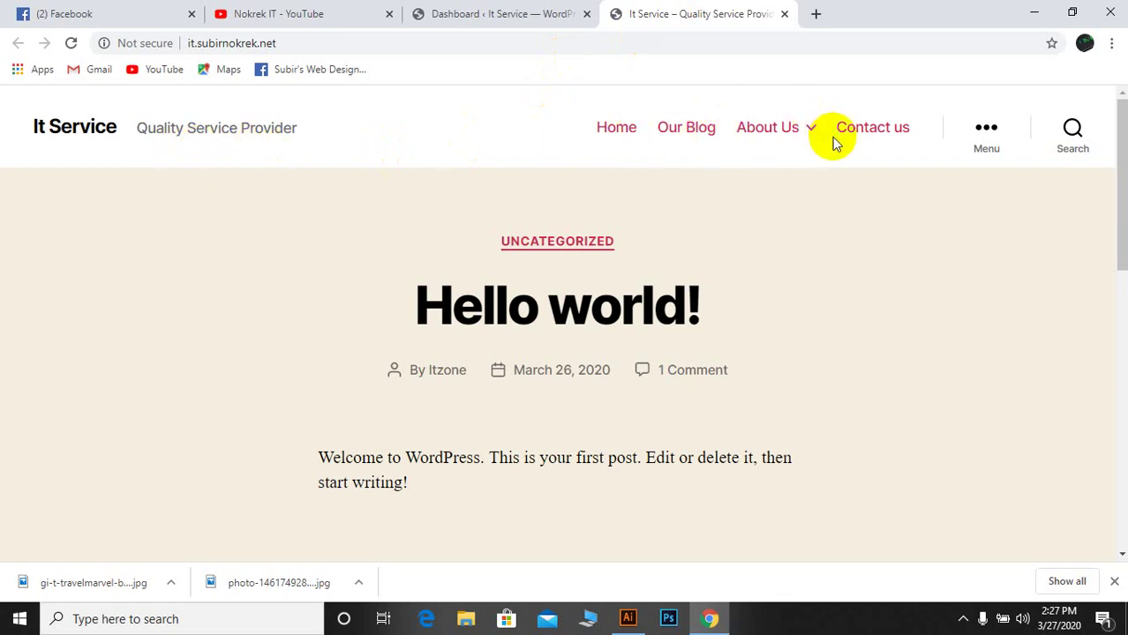
pyautogui.moveTo(1121, 159); pyautogui.dragTo(1121, 450)
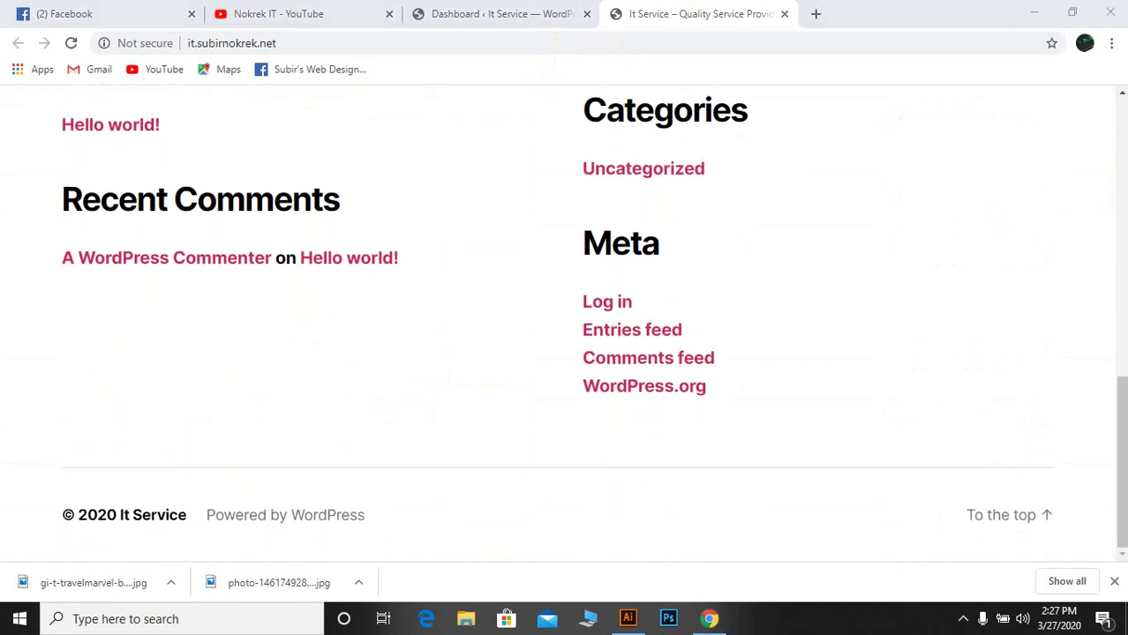
pyautogui.moveTo(1117, 378); pyautogui.dragTo(1118, 99)
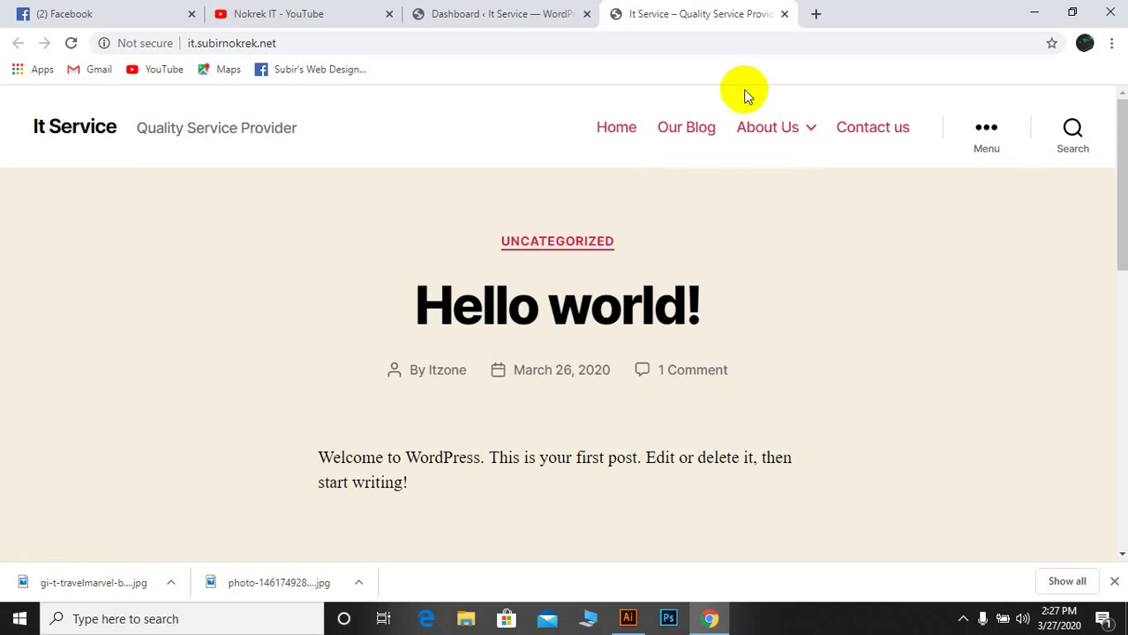
pyautogui.click(528, 15)
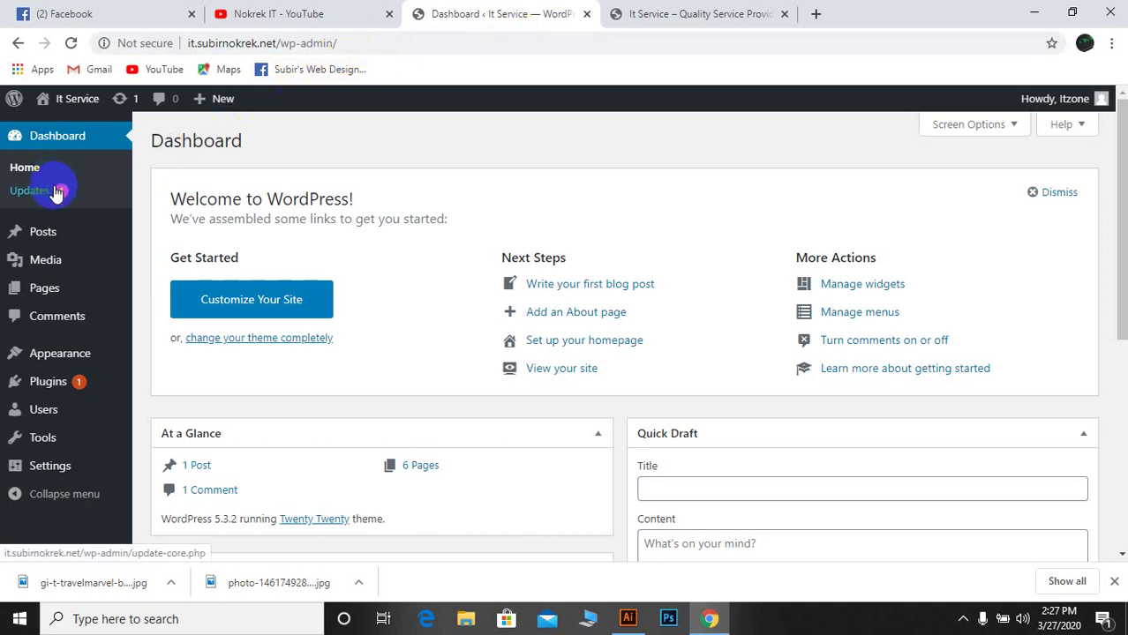
pyautogui.moveTo(43, 232)
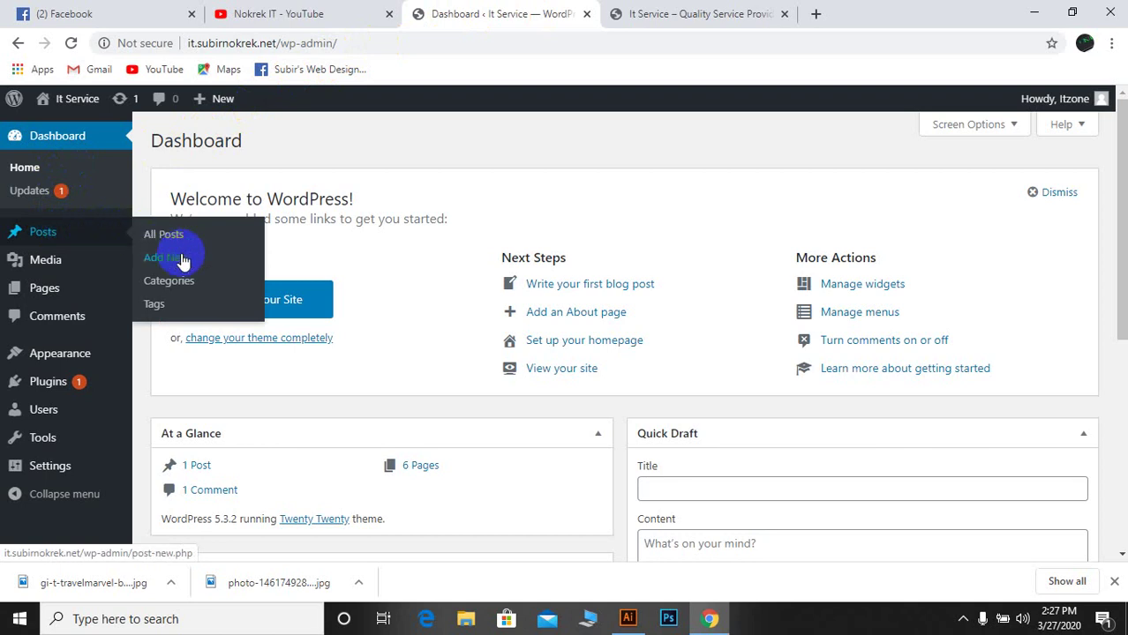
pyautogui.click(173, 313)
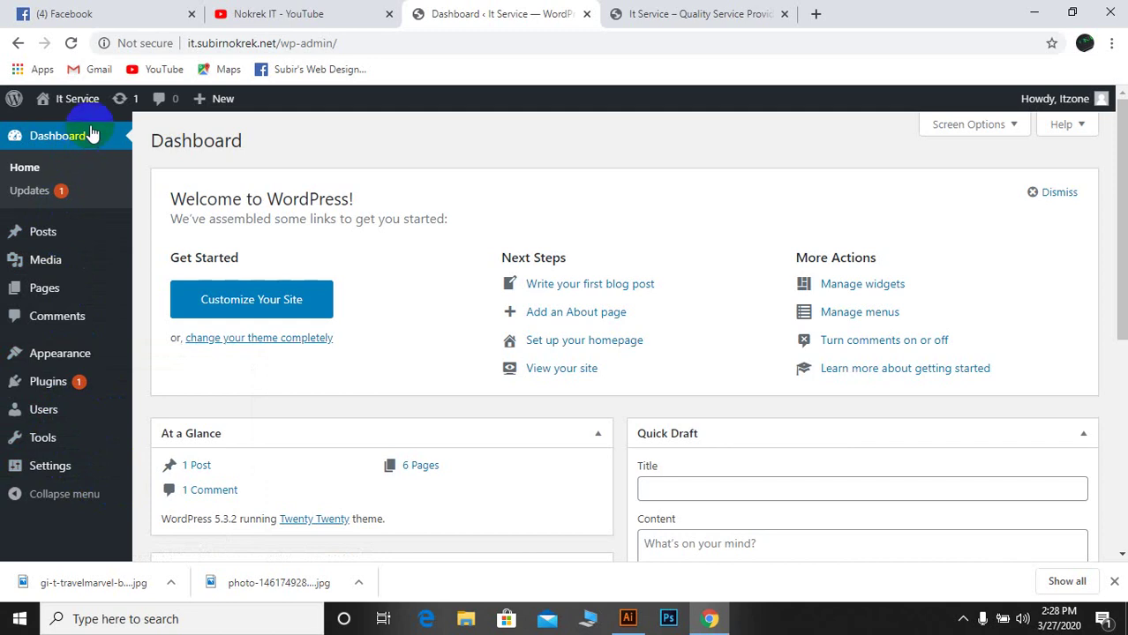
pyautogui.click(255, 303)
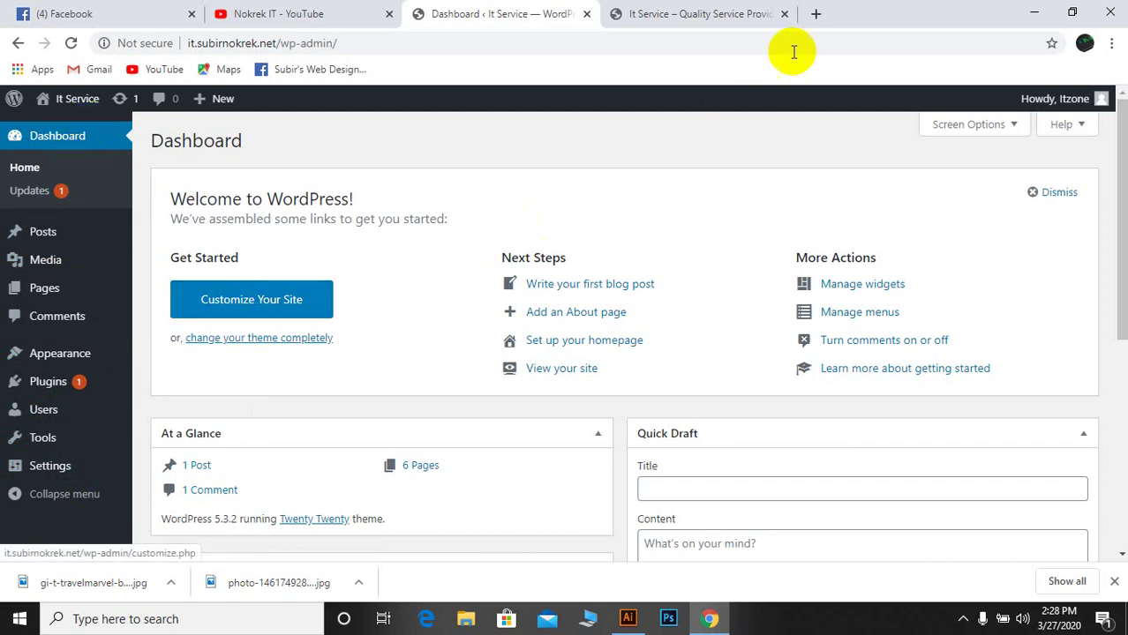
pyautogui.click(731, 18)
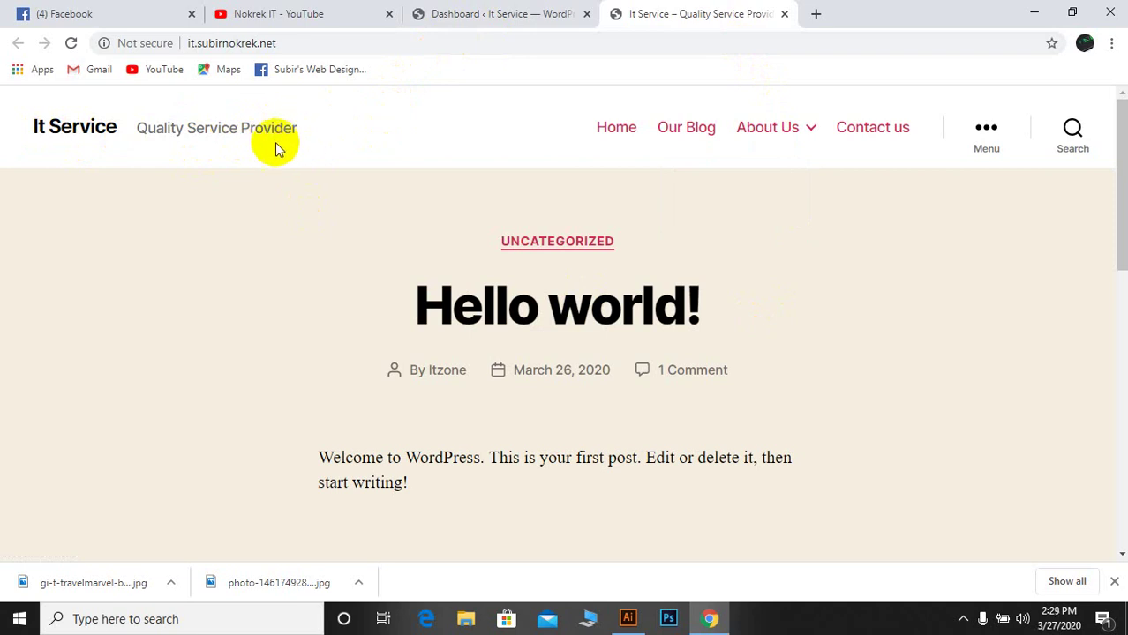
pyautogui.scroll(-4, 1075, 291)
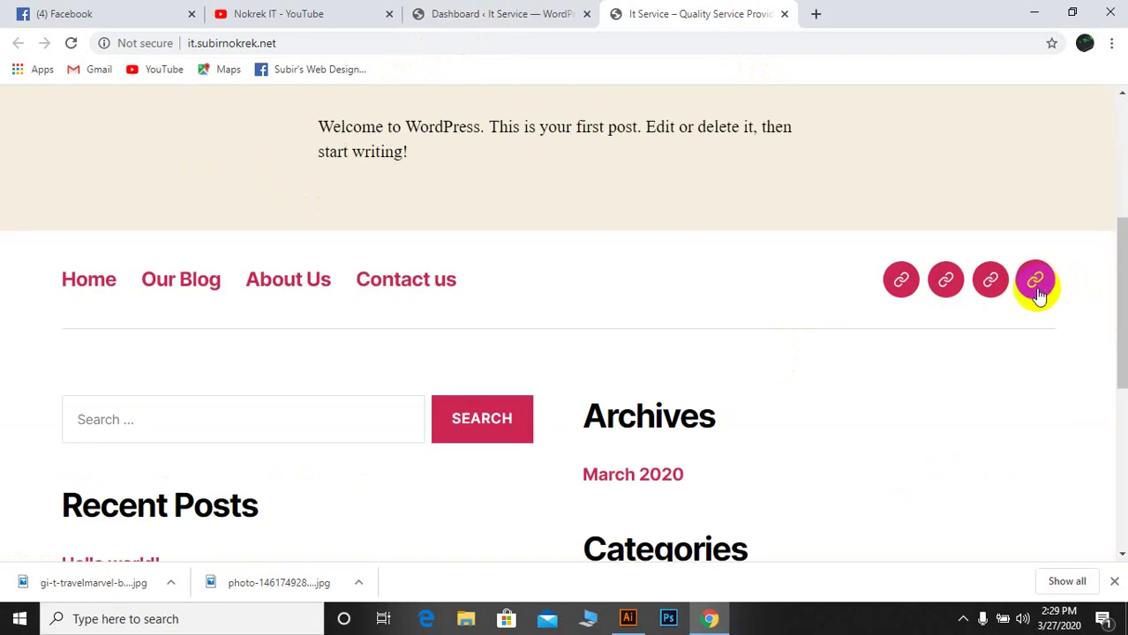
pyautogui.scroll(-4, 971, 293)
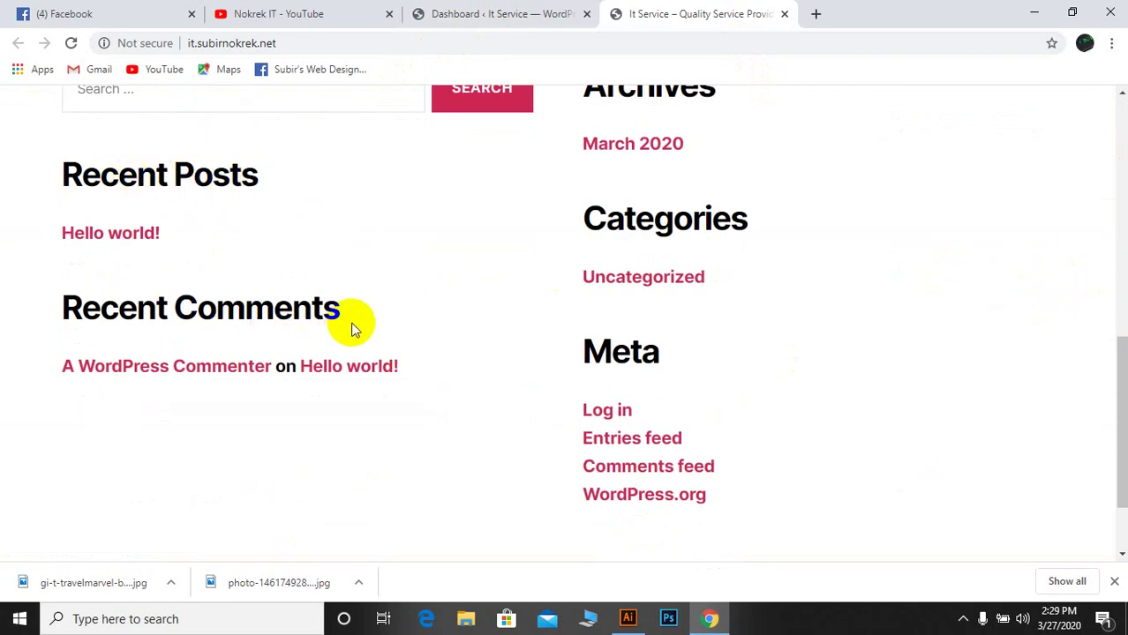
pyautogui.scroll(3, 374, 343)
pyautogui.scroll(1, 375, 343)
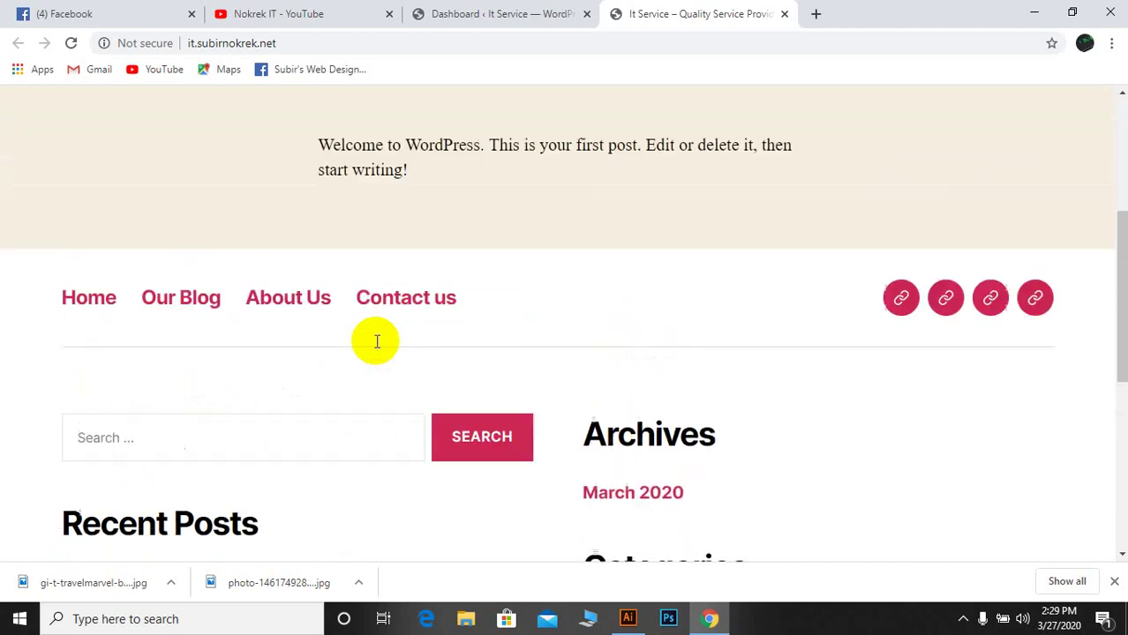
pyautogui.scroll(4, 377, 342)
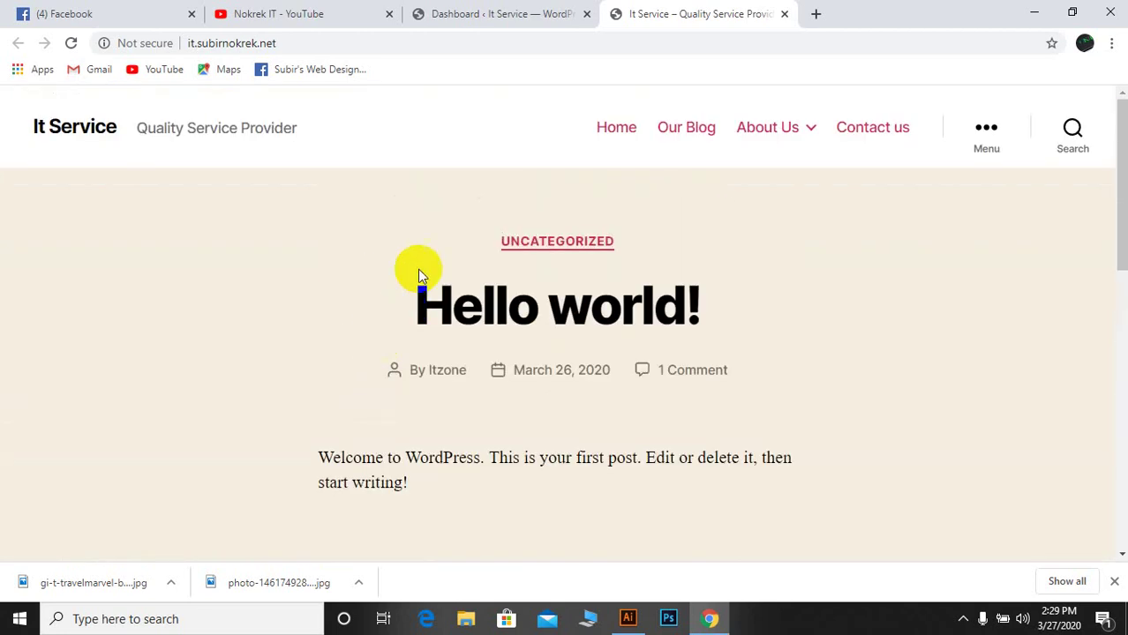
pyautogui.click(457, 19)
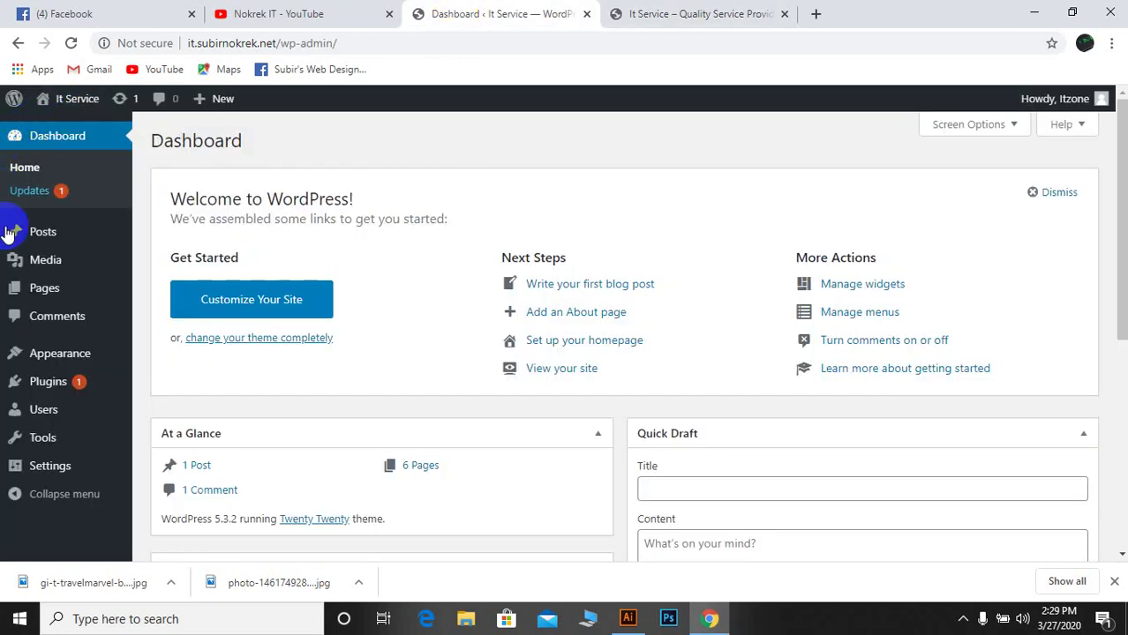
# Open the Customizer's Site Identity panel showing the It Service title and tagline
pyautogui.moveTo(60, 354)
pyautogui.click(170, 380)
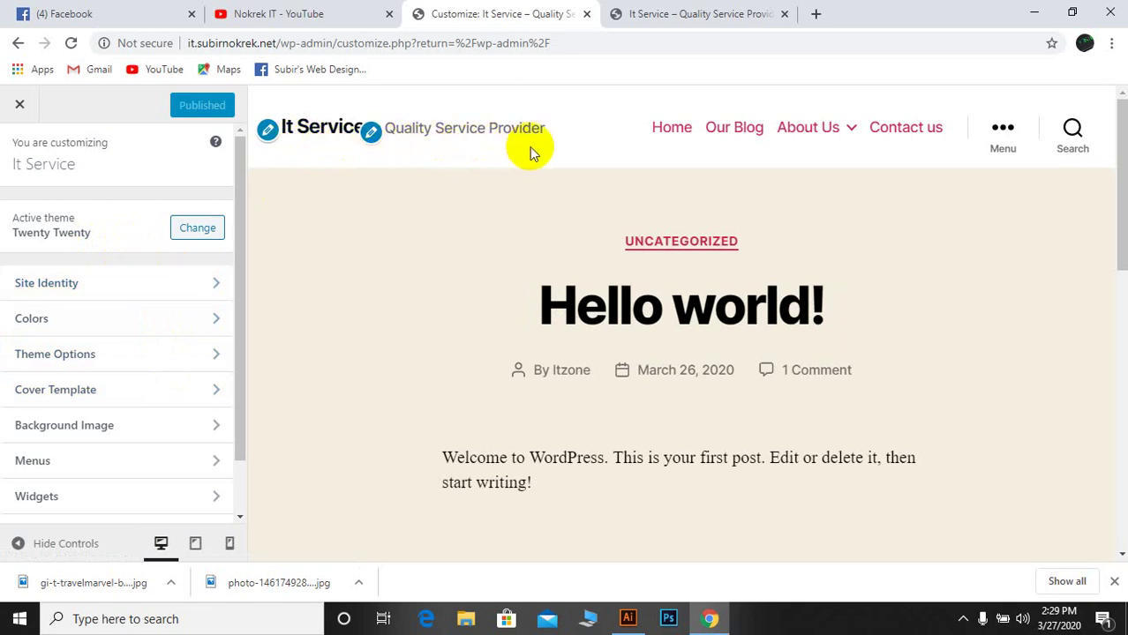
pyautogui.click(30, 299)
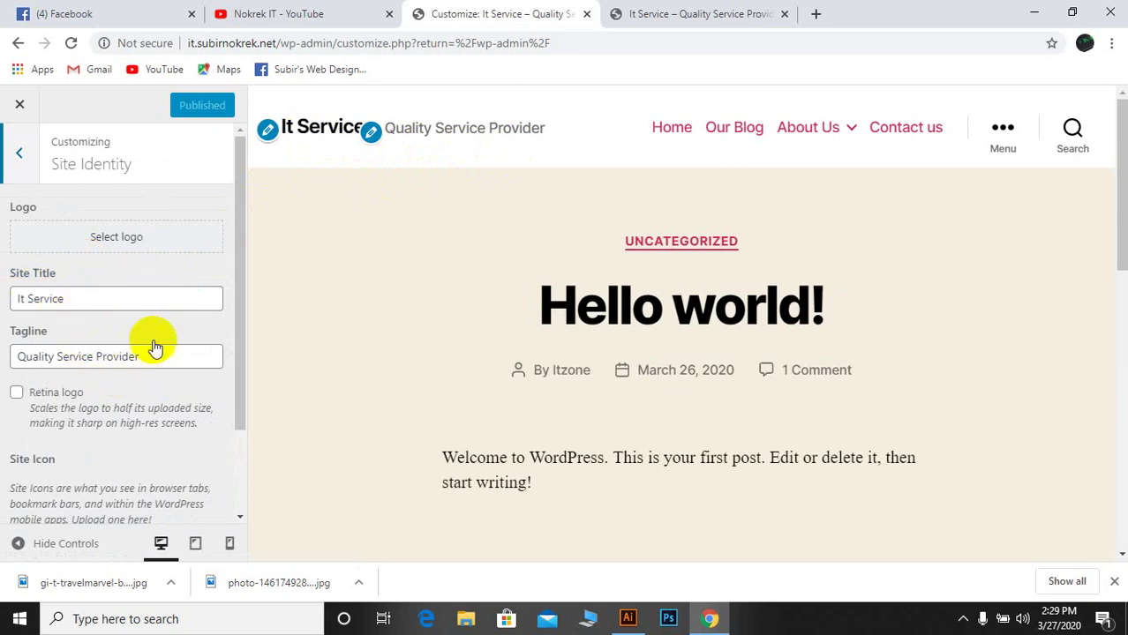
# Clear the site title 'It Service' and the tagline
pyautogui.click(81, 300)
pyautogui.click(2, 300)
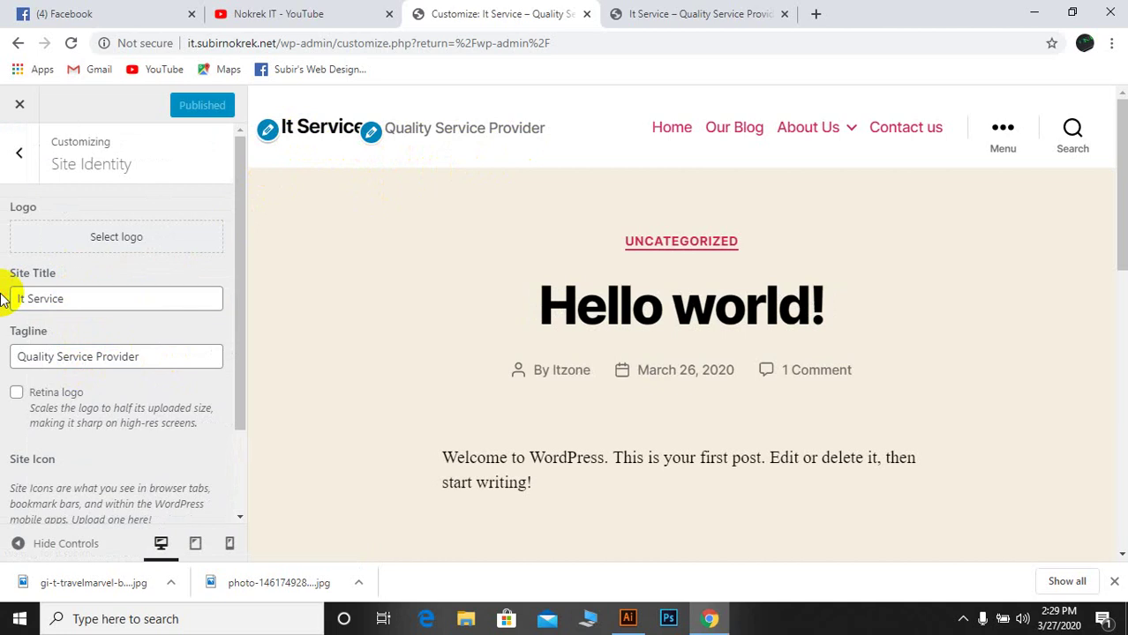
pyautogui.moveTo(83, 296); pyautogui.dragTo(2, 298)
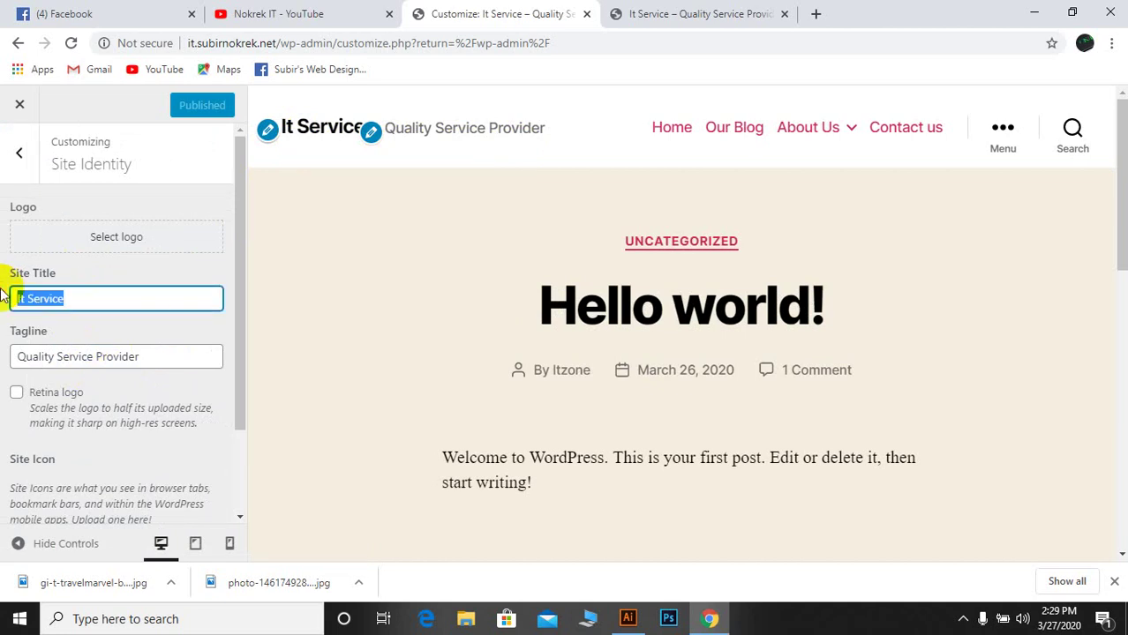
pyautogui.press('BackSpace')
pyautogui.moveTo(151, 355); pyautogui.dragTo(2, 358)
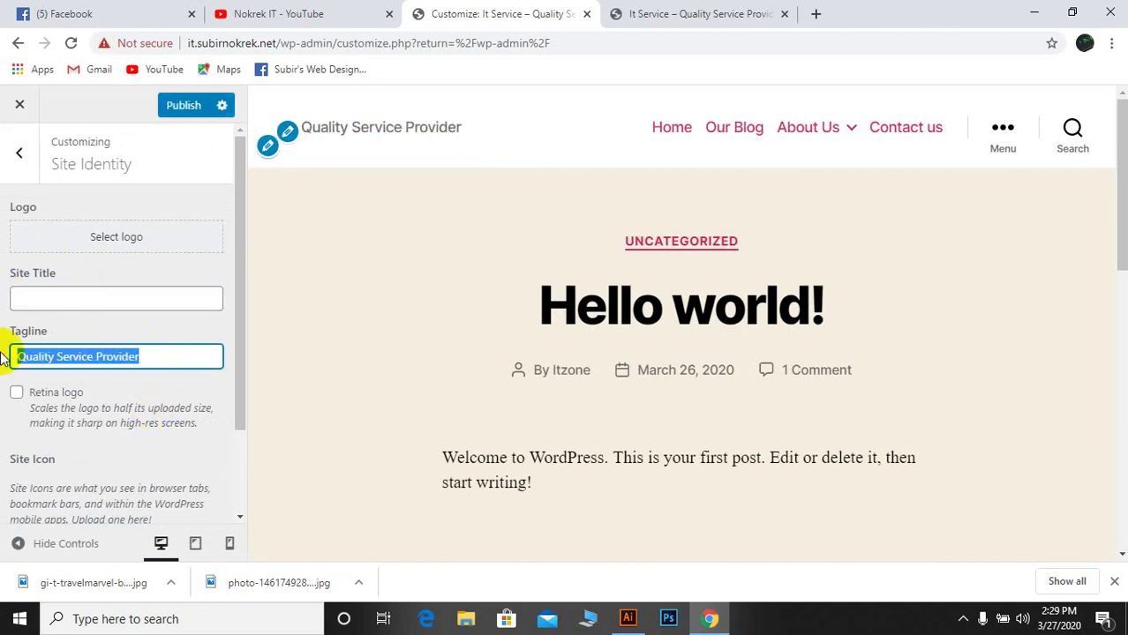
pyautogui.press('BackSpace')
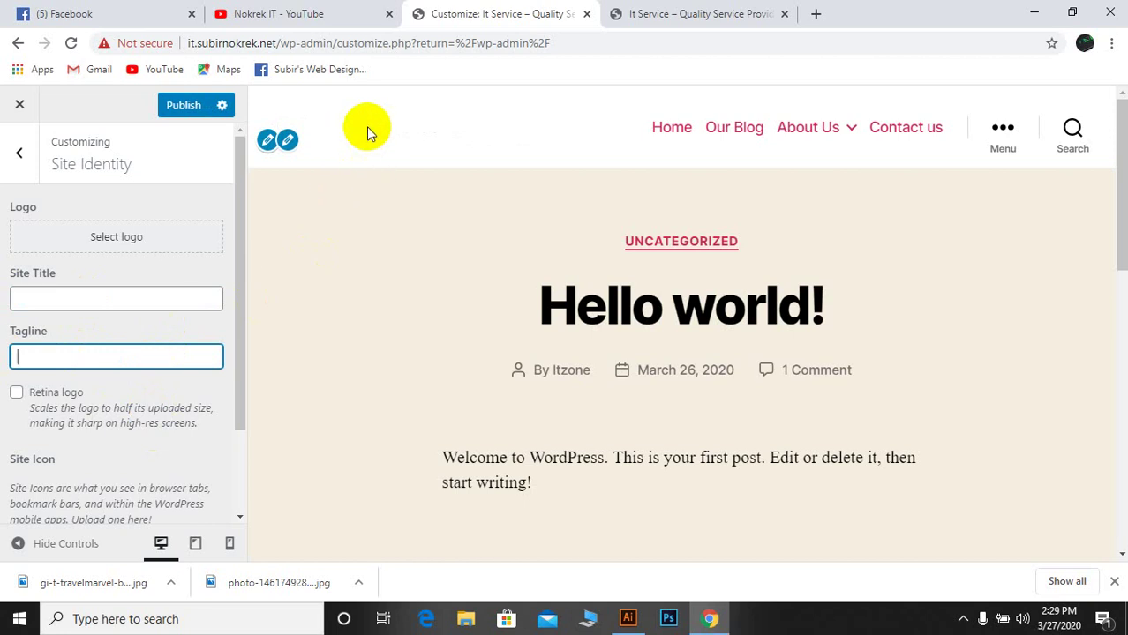
# Set the cropped Atlantic Weave image as the site logo
pyautogui.click(121, 238)
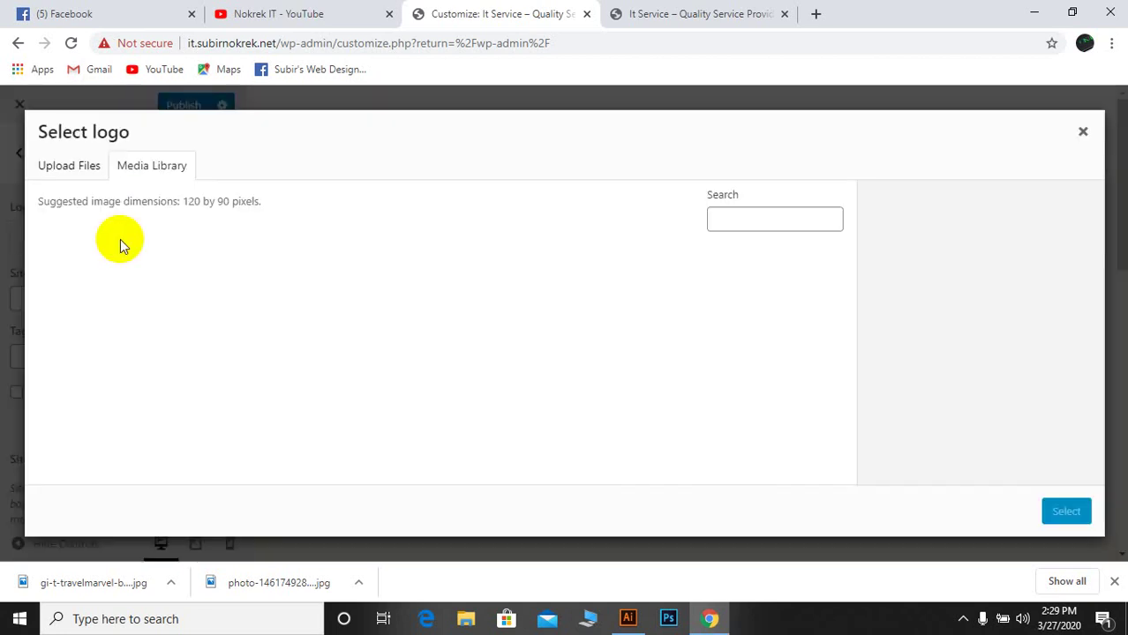
pyautogui.click(73, 295)
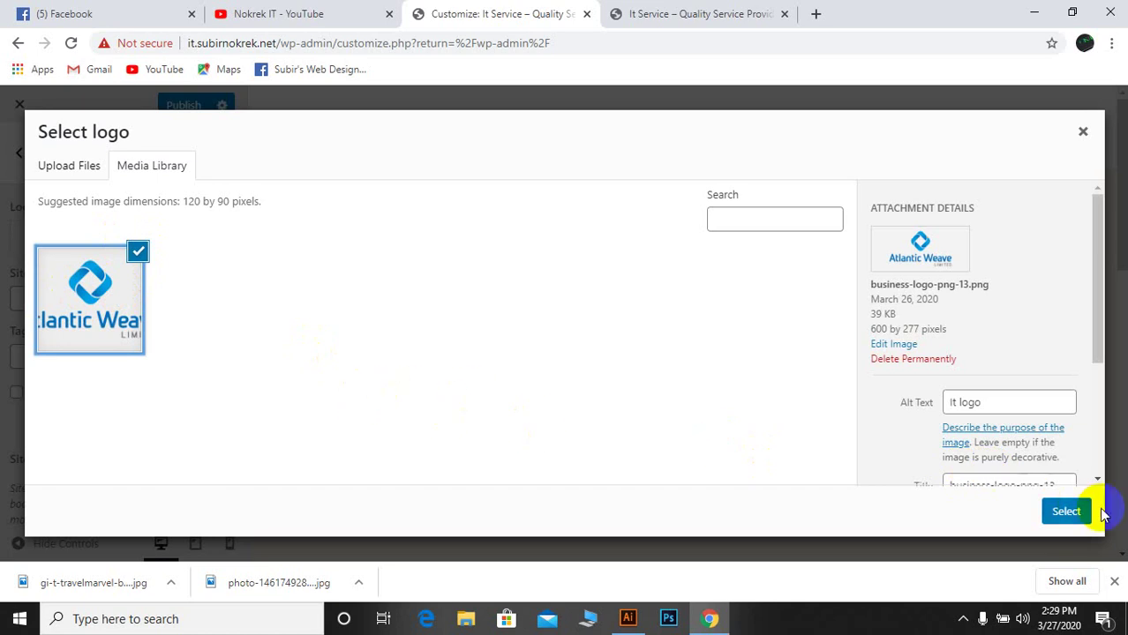
pyautogui.click(1062, 512)
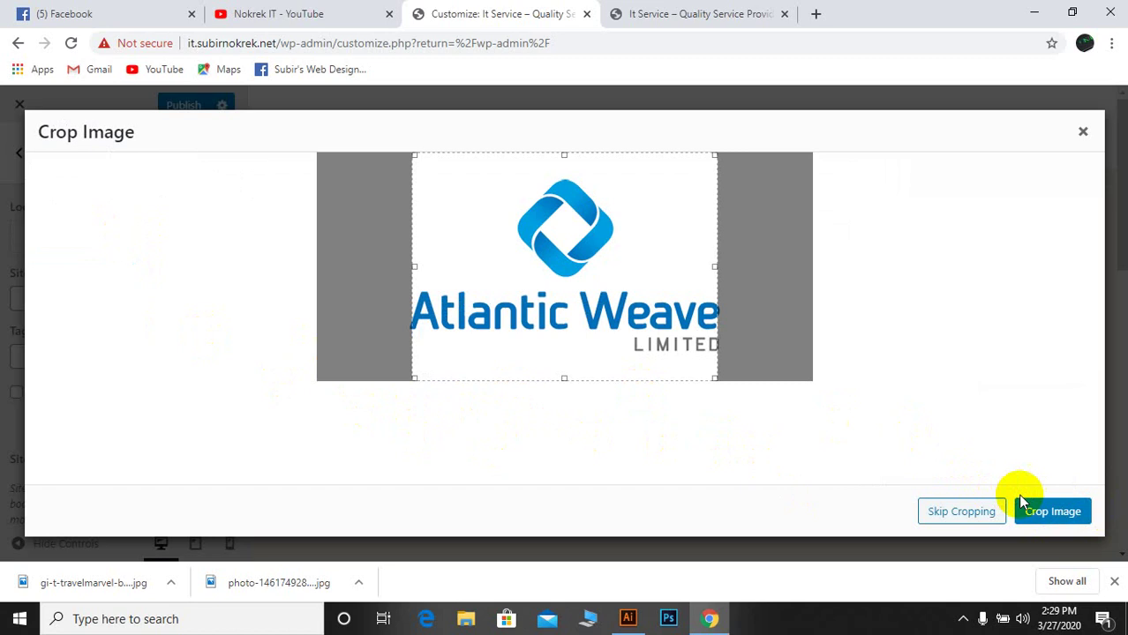
pyautogui.click(1056, 513)
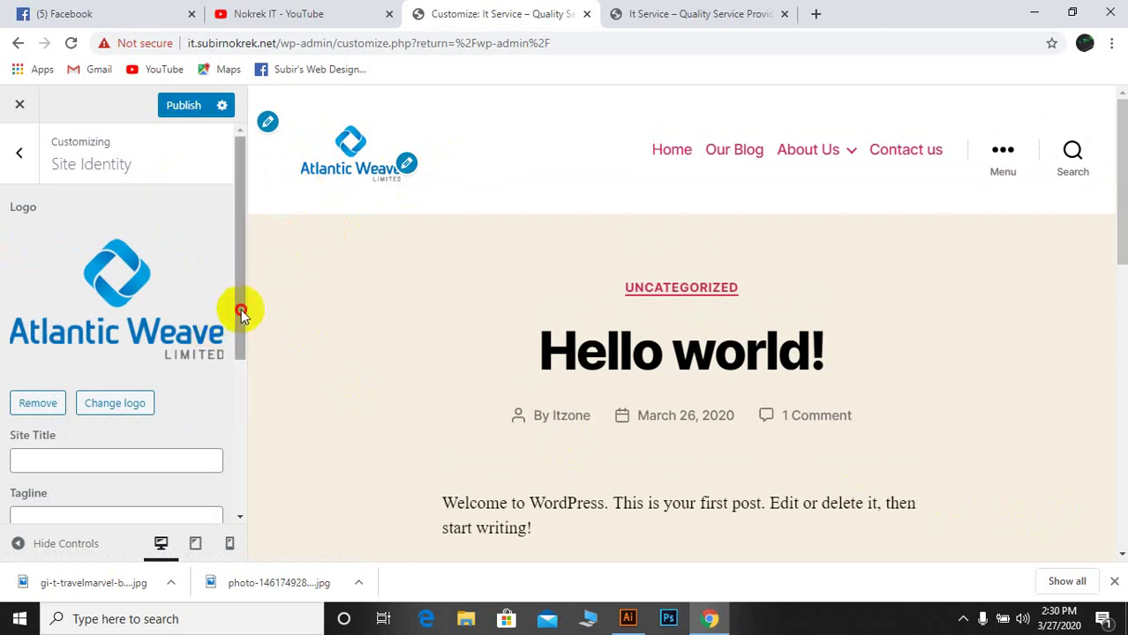
pyautogui.moveTo(241, 307); pyautogui.dragTo(277, 480)
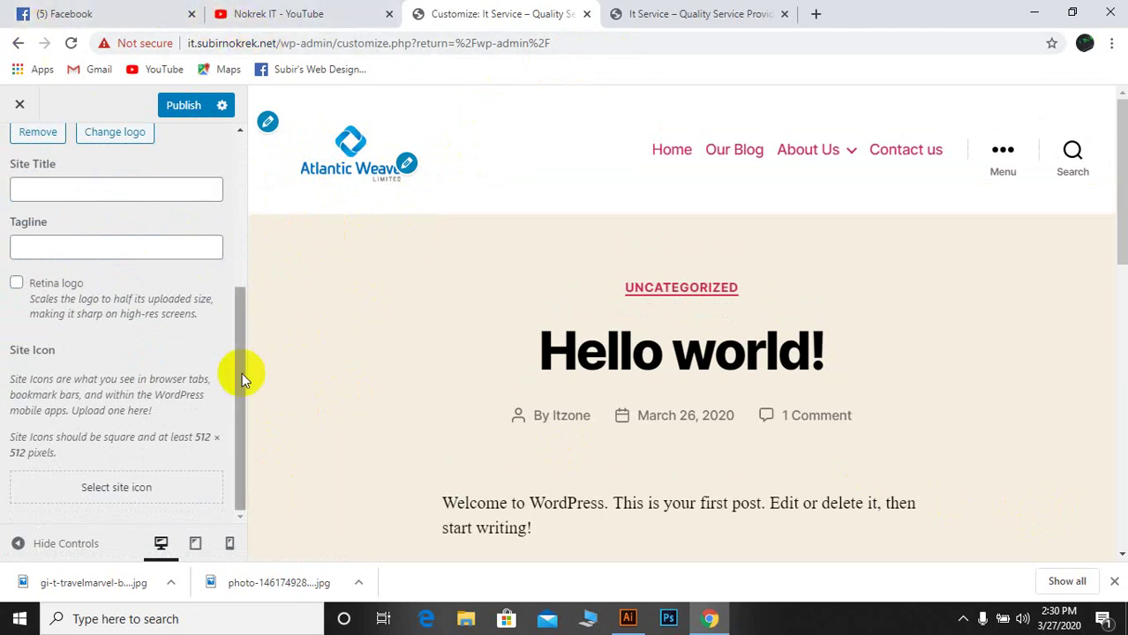
# Set the cropped Atlantic Weave image as the site icon
pyautogui.click(102, 490)
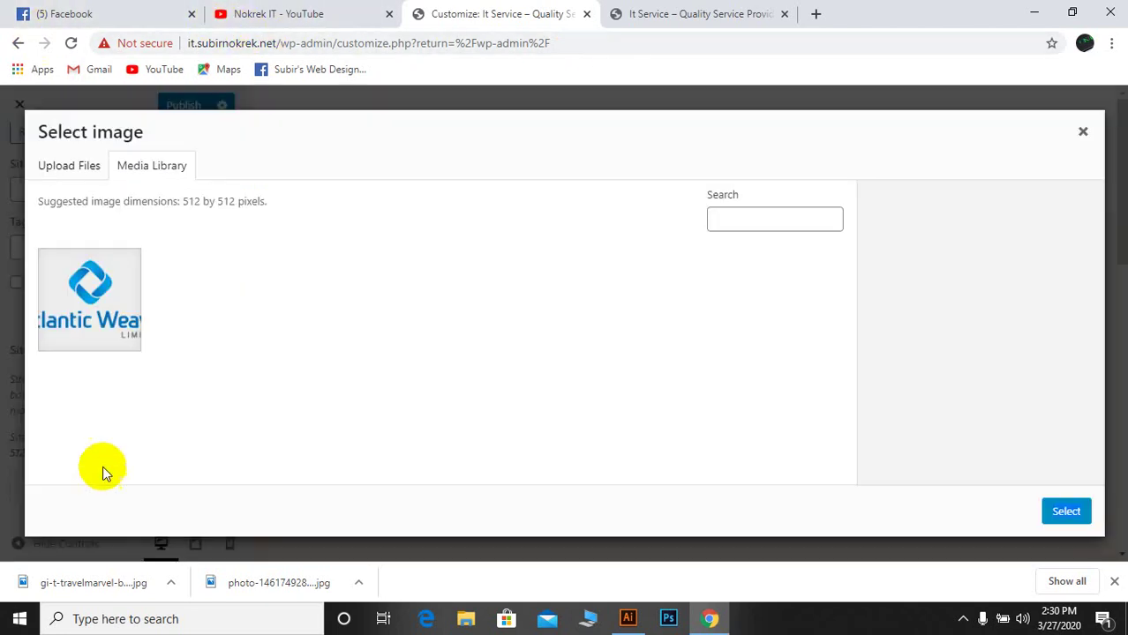
pyautogui.click(98, 298)
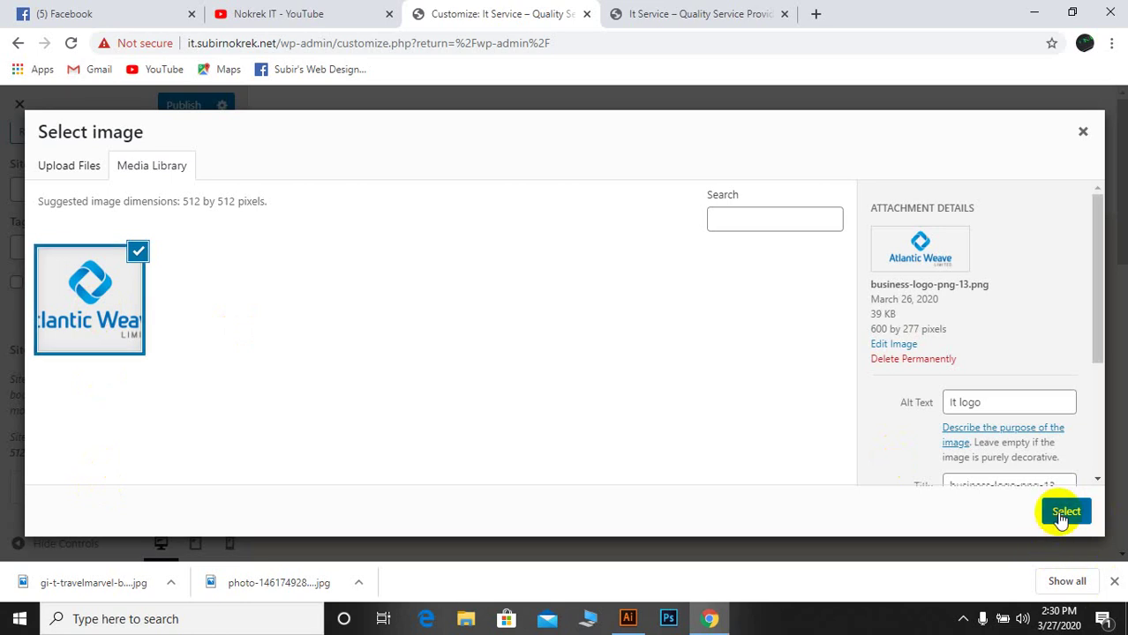
pyautogui.click(1064, 513)
pyautogui.click(1035, 512)
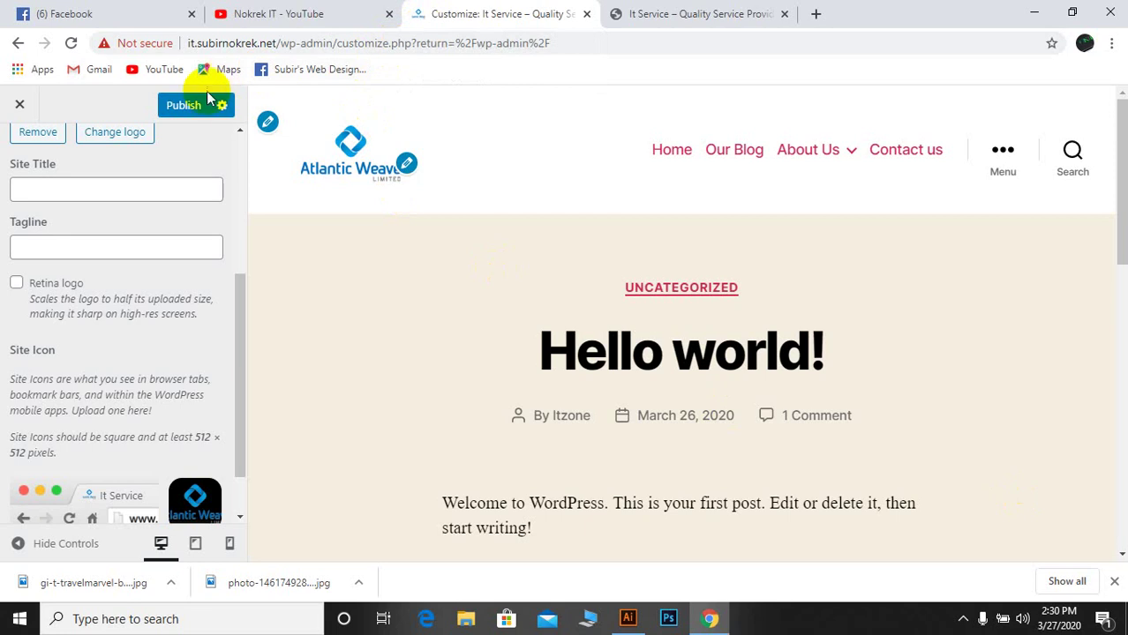
# Publish the Customizer changes and view the live site with its new logo
pyautogui.click(184, 106)
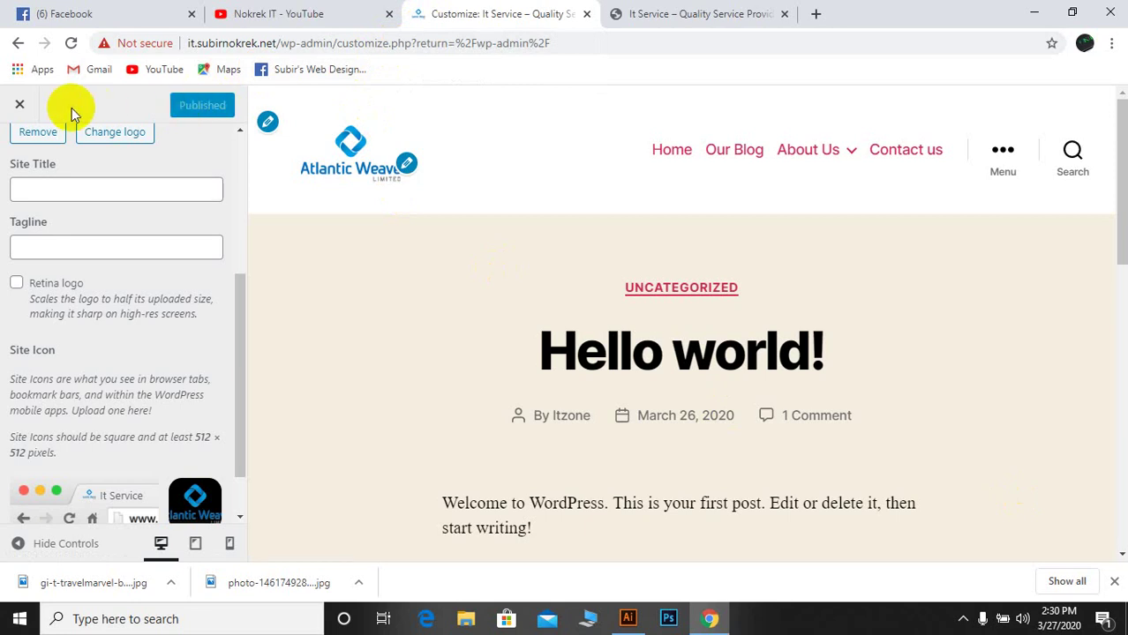
pyautogui.click(20, 105)
pyautogui.click(660, 14)
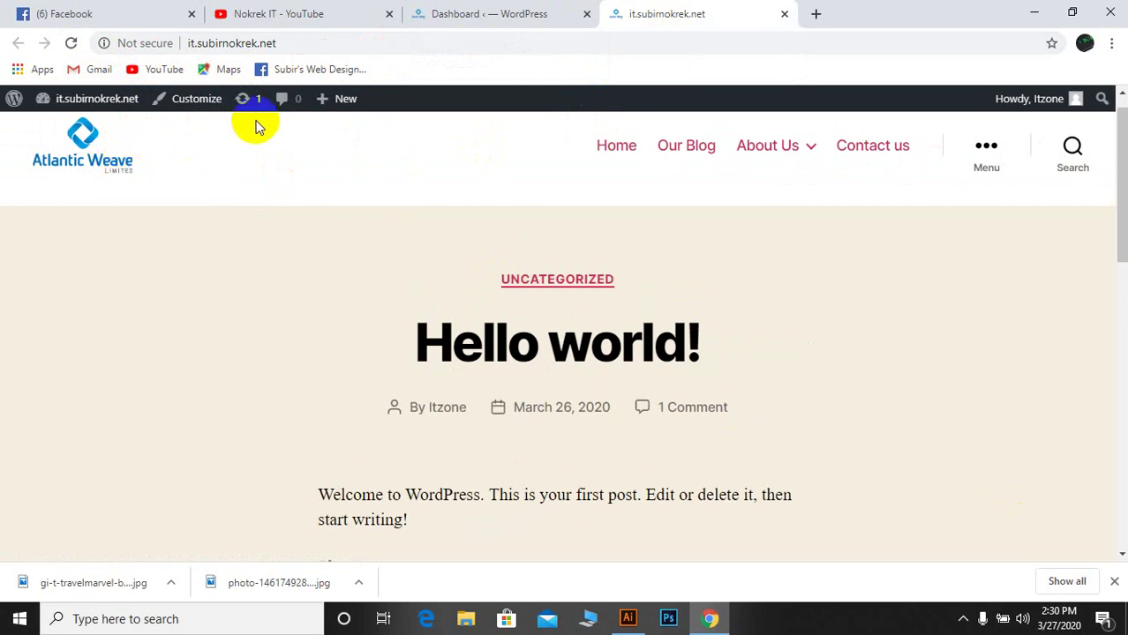
# Set the site background color to blue #1e73be in the Customizer's Colors section
pyautogui.click(488, 16)
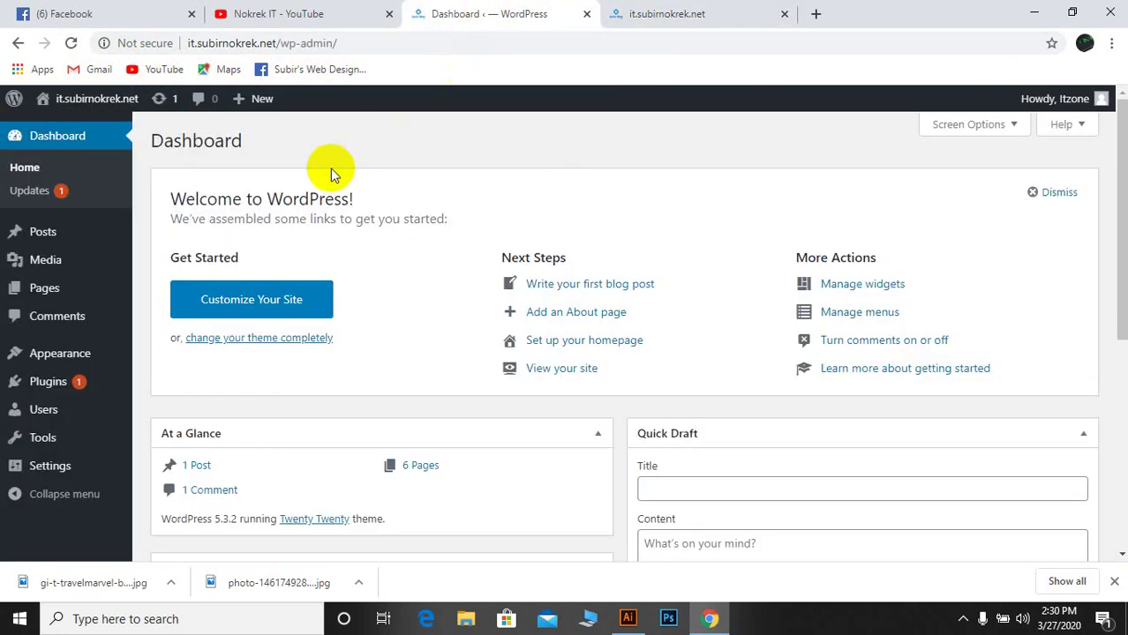
pyautogui.moveTo(59, 353)
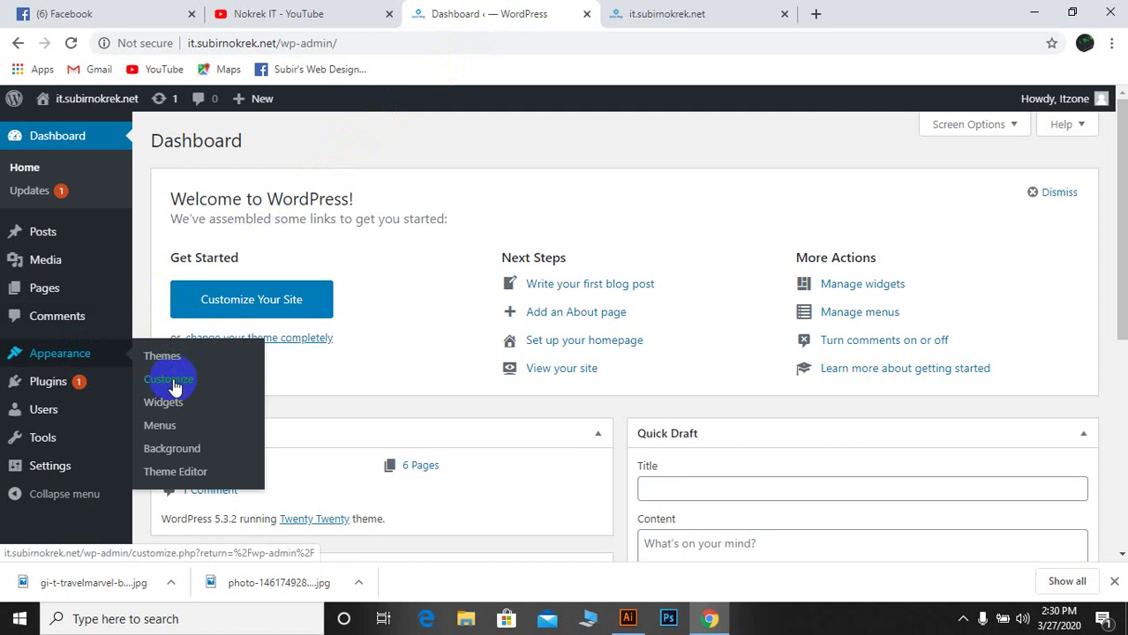
pyautogui.click(170, 381)
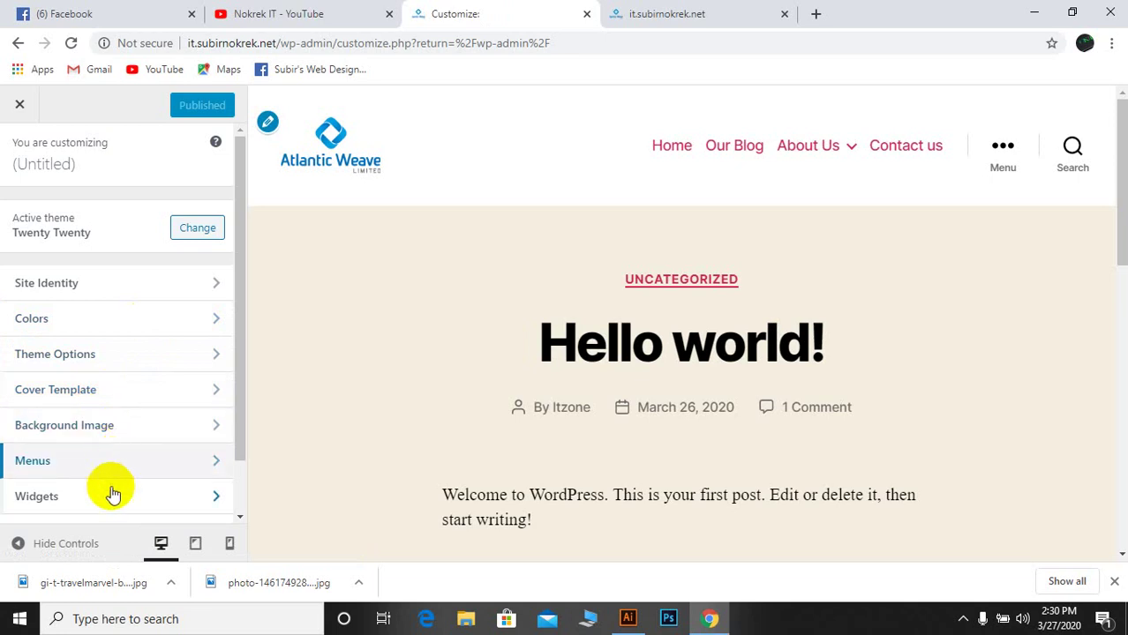
pyautogui.click(83, 319)
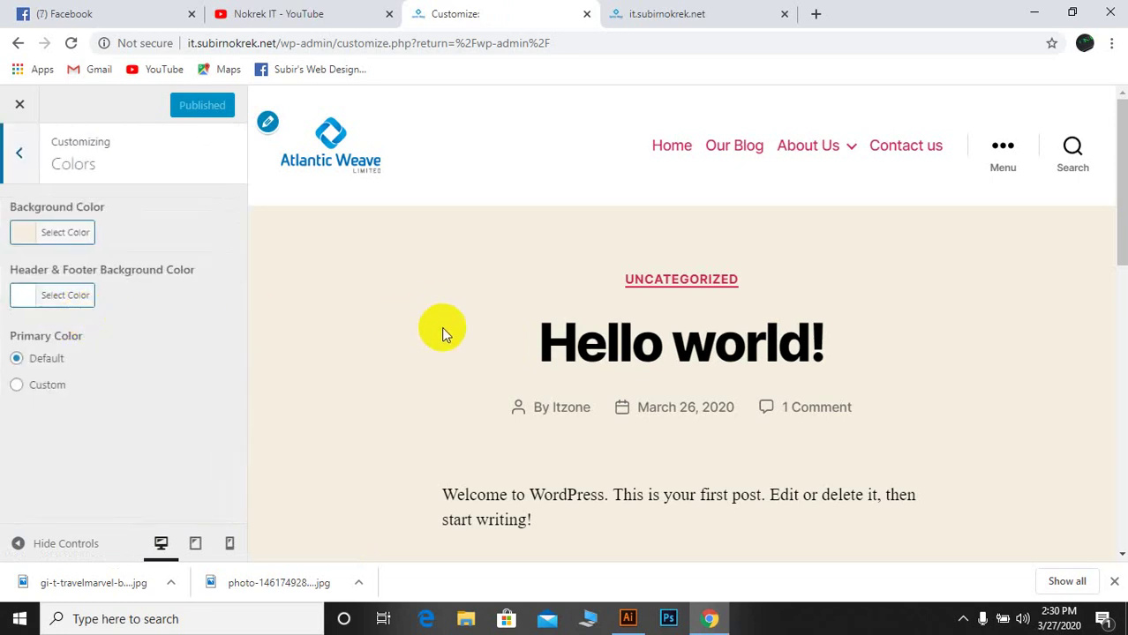
pyautogui.click(26, 238)
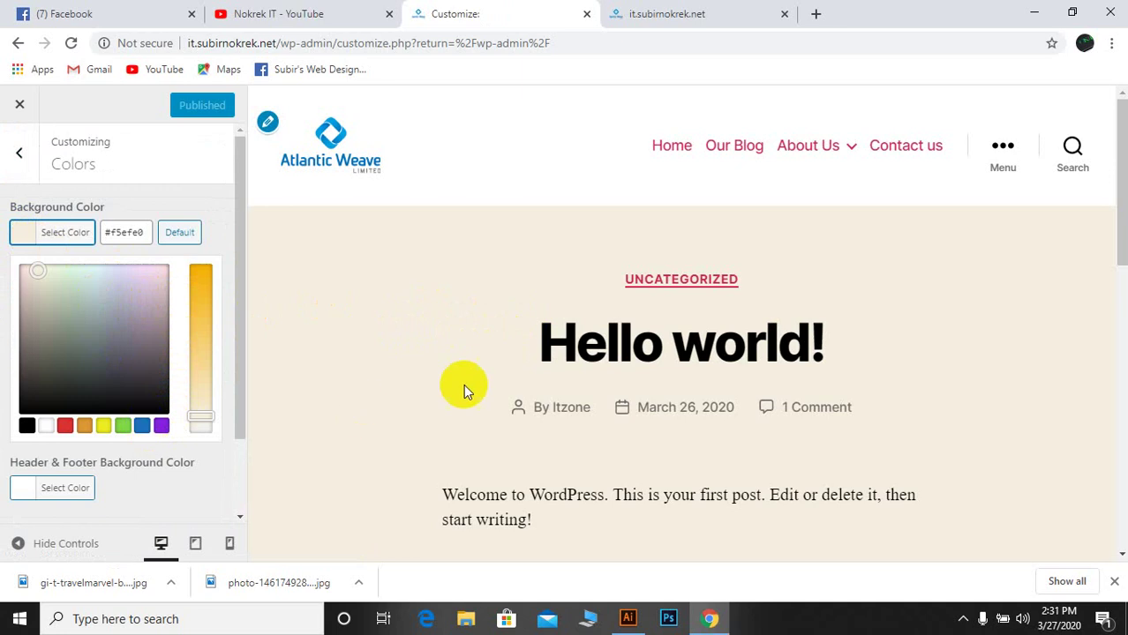
pyautogui.click(141, 428)
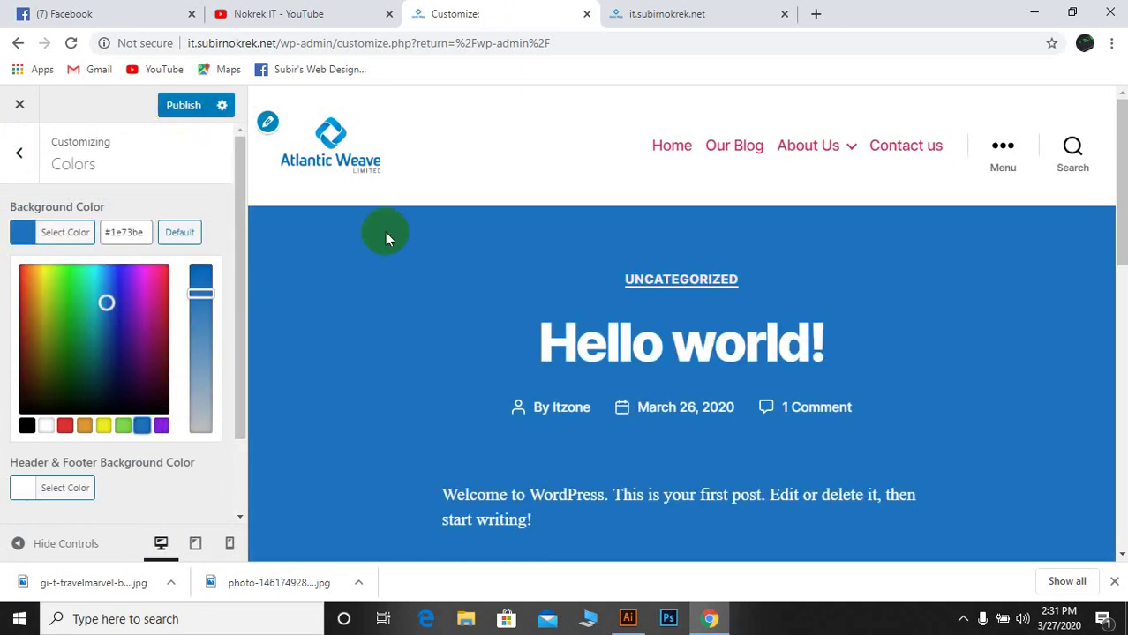
pyautogui.click(19, 154)
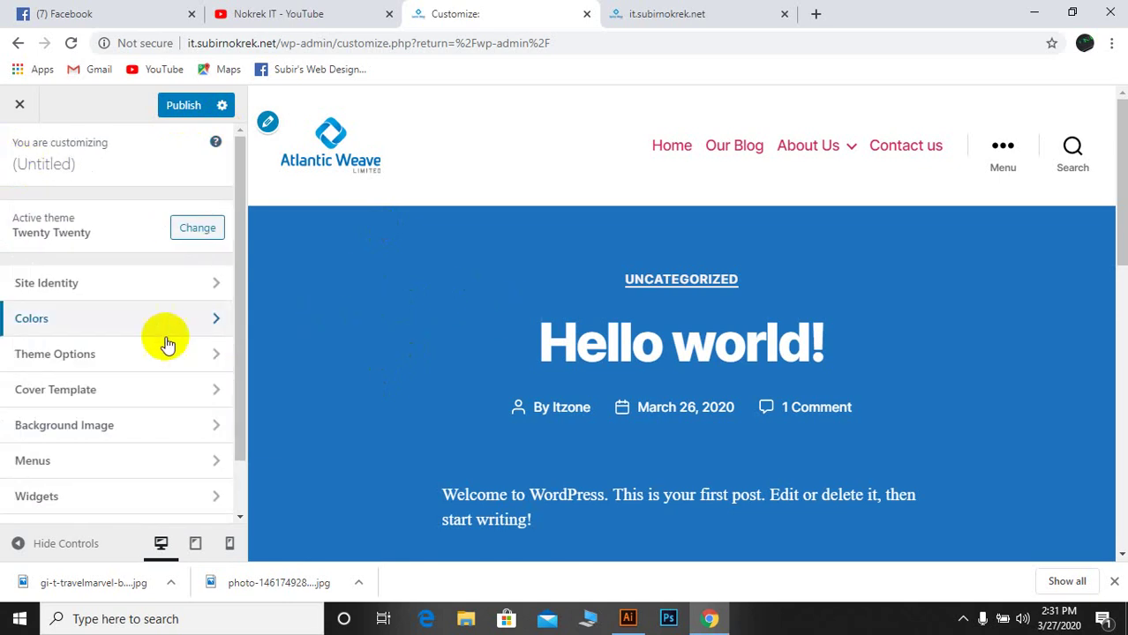
pyautogui.click(99, 355)
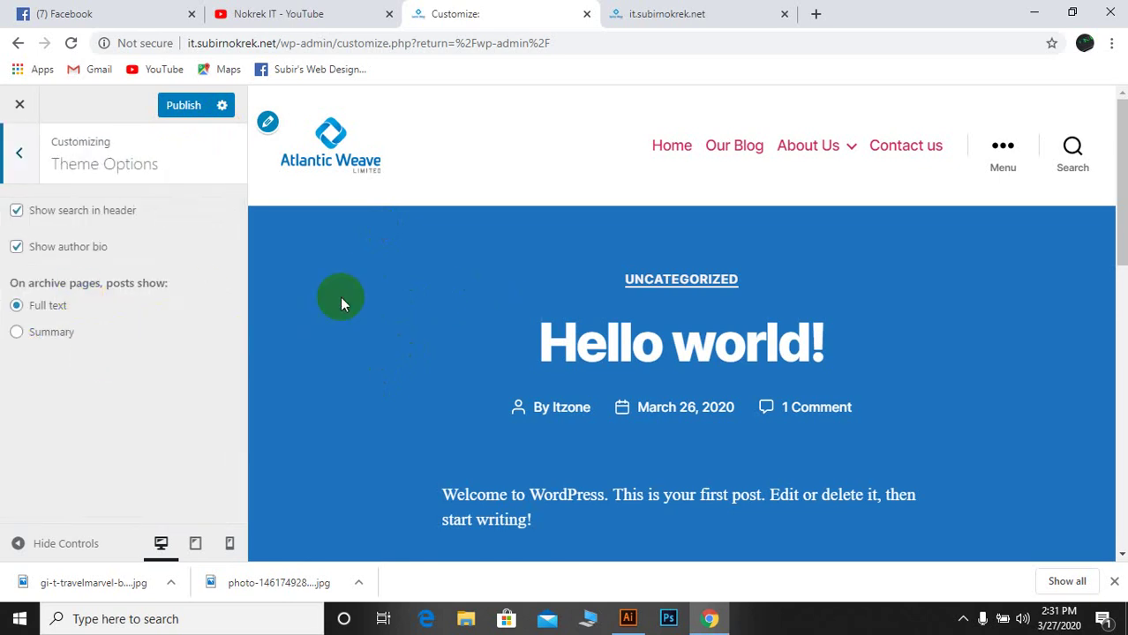
pyautogui.click(19, 154)
pyautogui.click(99, 391)
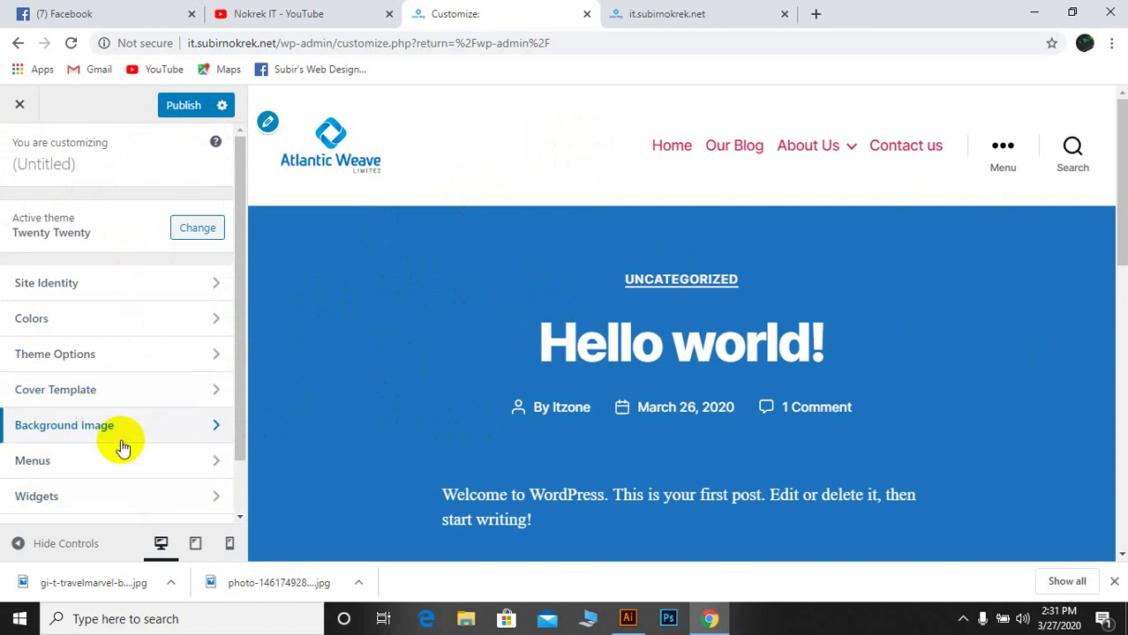
pyautogui.click(84, 431)
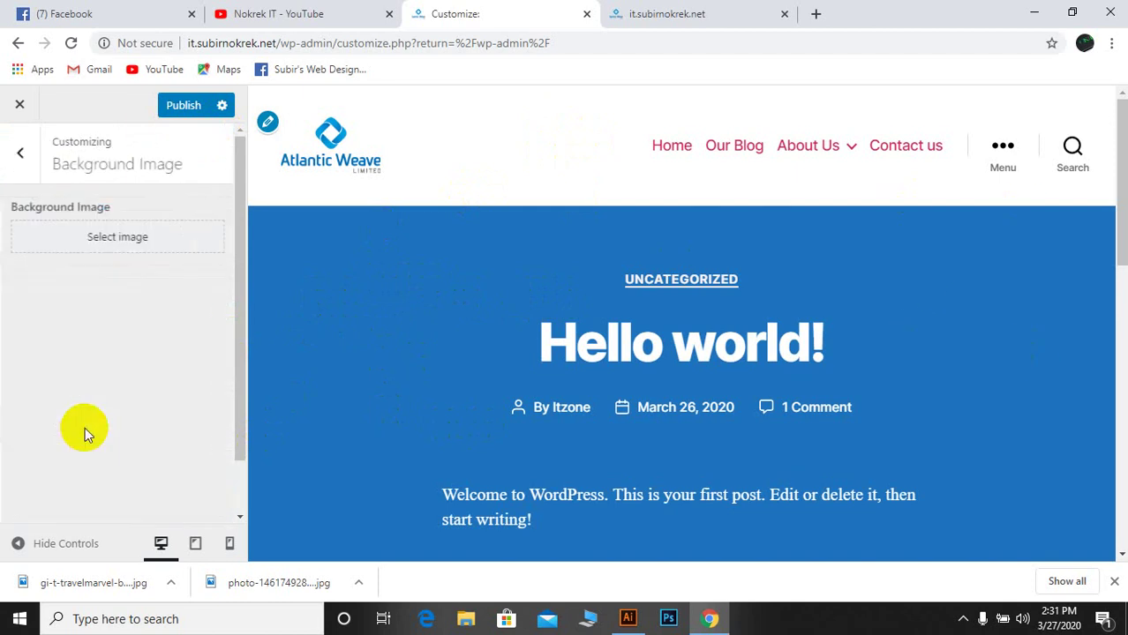
pyautogui.click(130, 239)
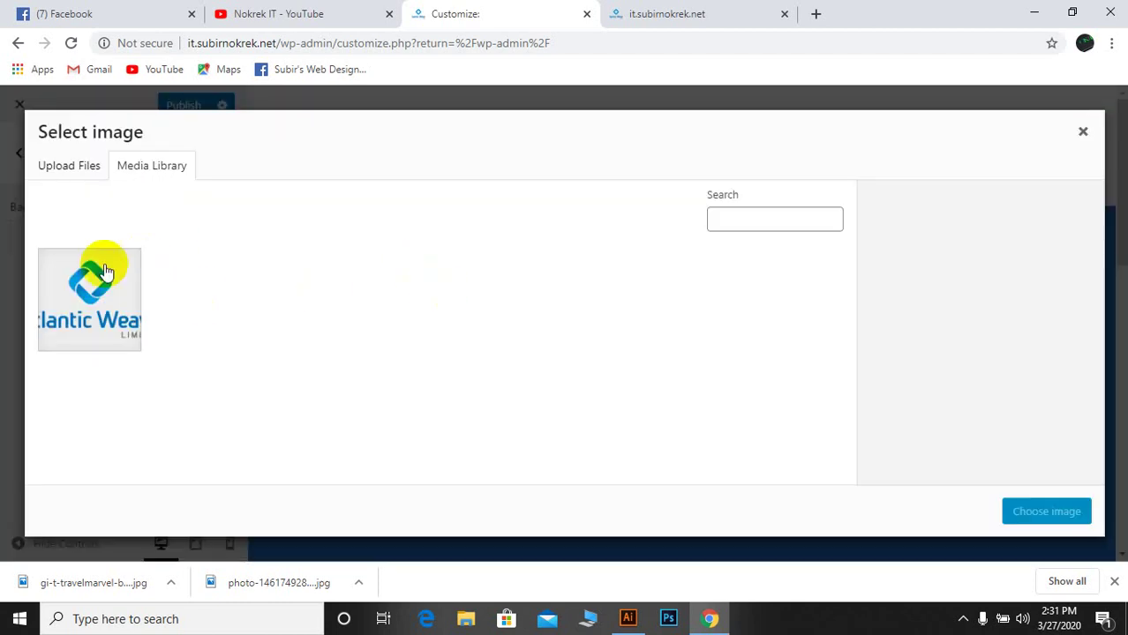
pyautogui.click(110, 269)
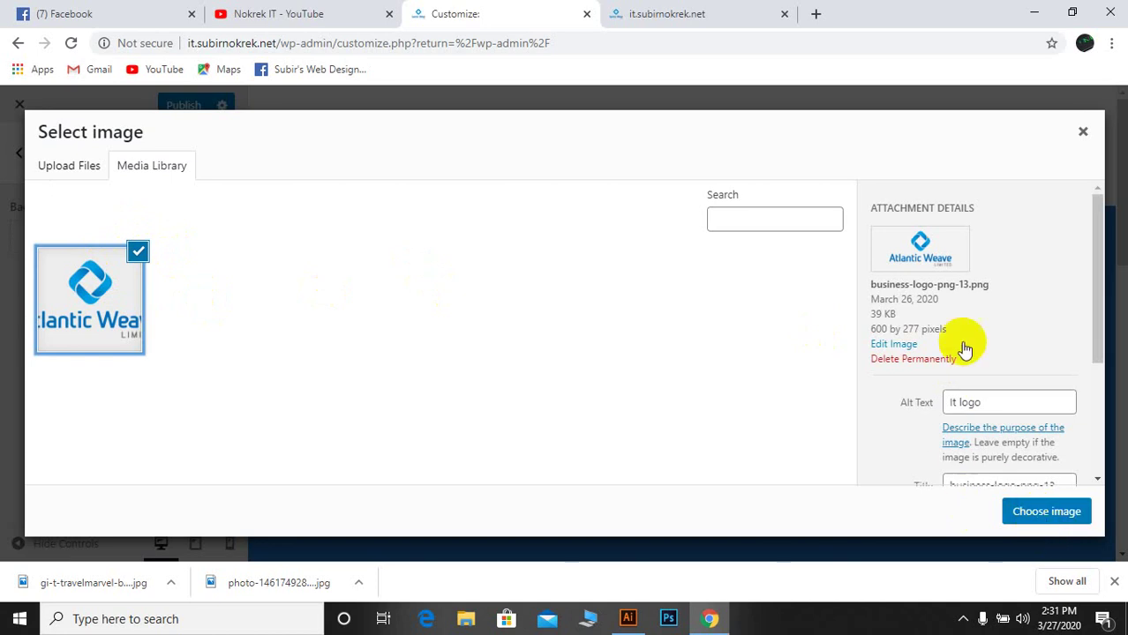
pyautogui.click(1038, 522)
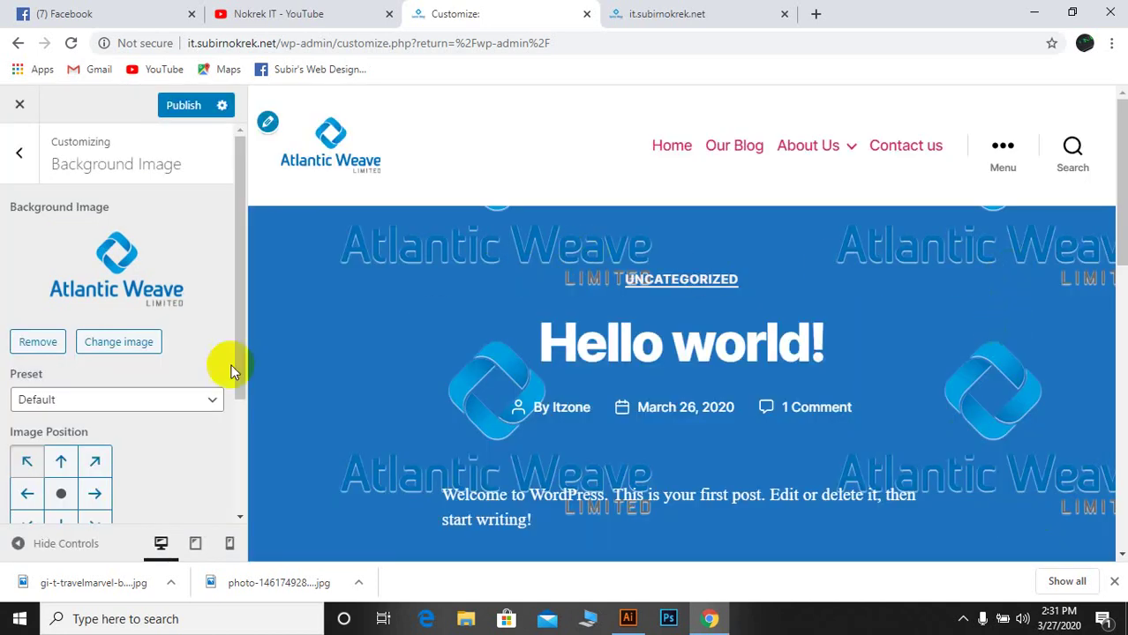
pyautogui.click(38, 343)
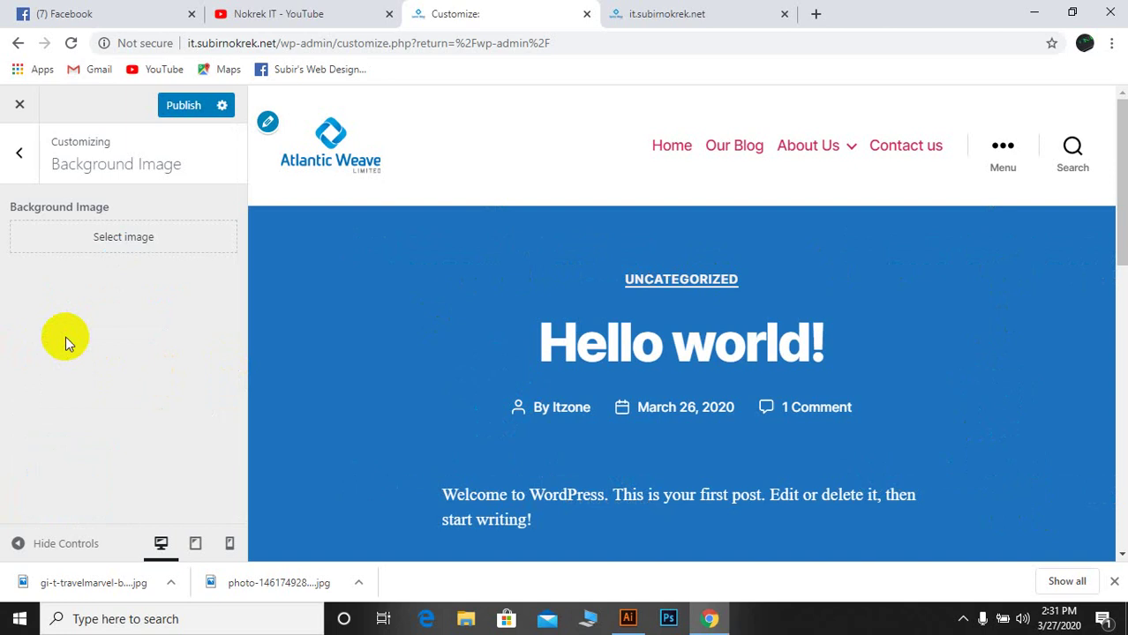
pyautogui.click(19, 153)
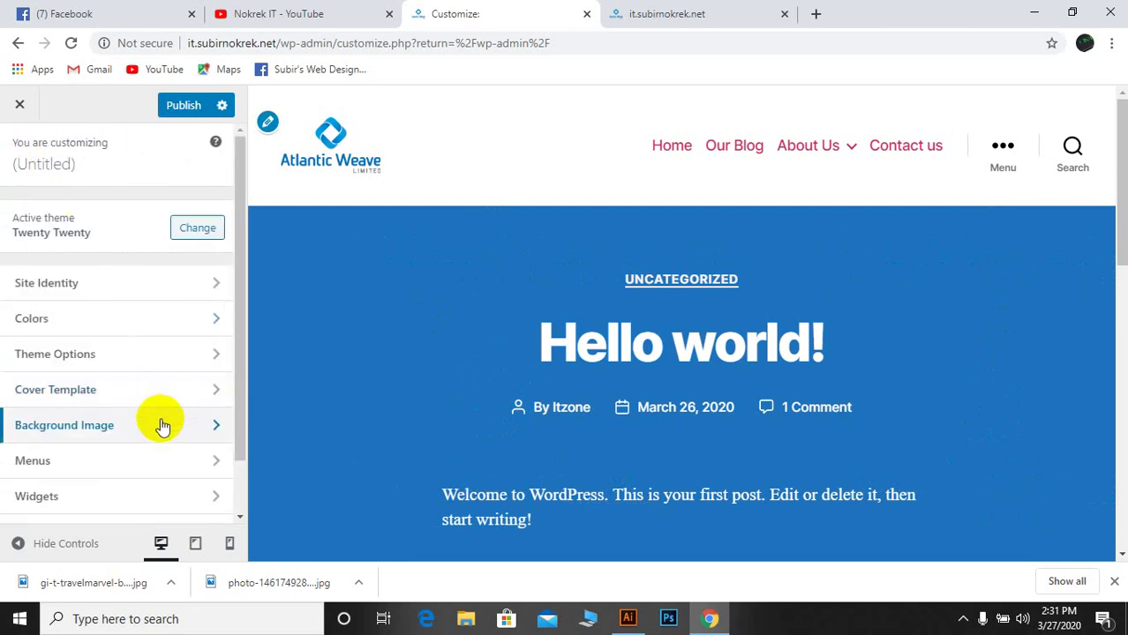